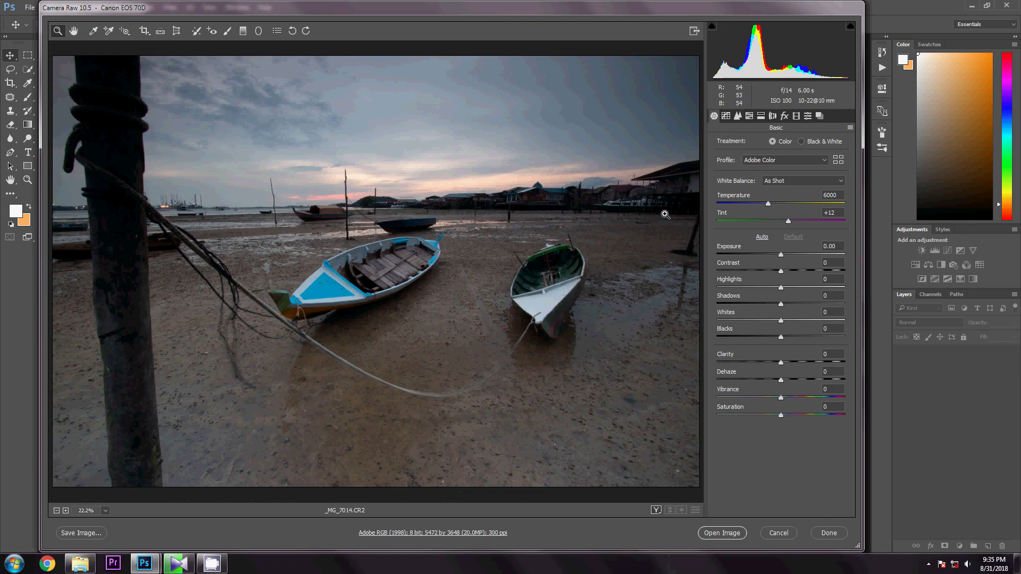
# Step: Set Shadows to +70, Highlights to -65, Whites to +15 and Clarity to +18 for the raw photo
pyautogui.moveTo(781, 303); pyautogui.dragTo(826, 304)
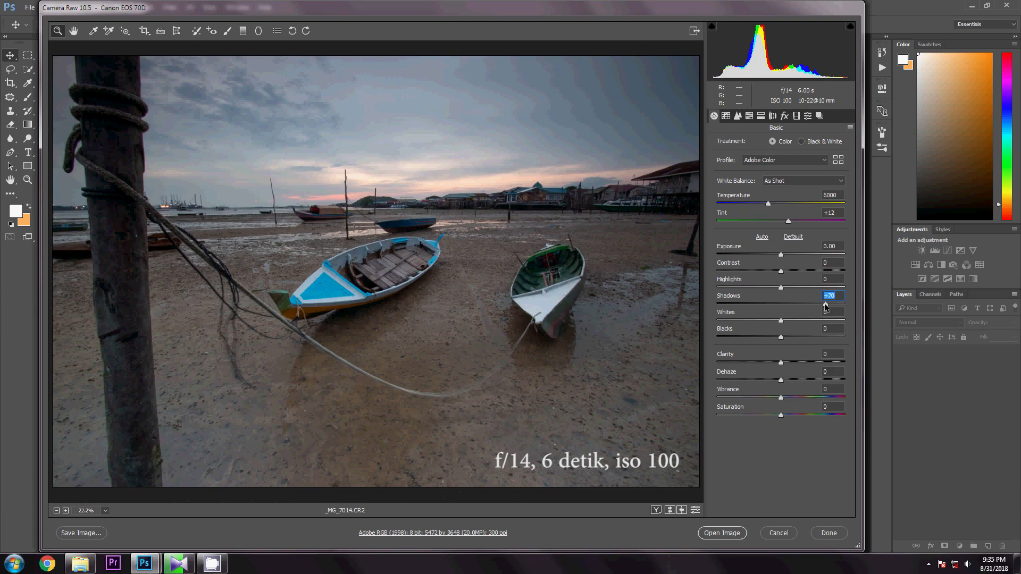
pyautogui.click(739, 288)
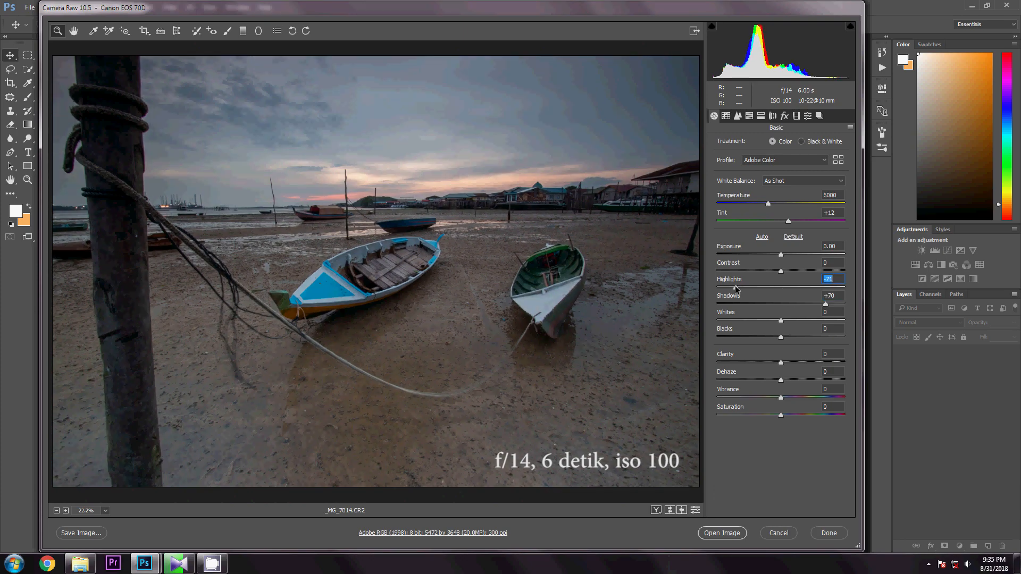
pyautogui.click(791, 320)
pyautogui.click(795, 362)
pyautogui.moveTo(796, 363); pyautogui.dragTo(792, 362)
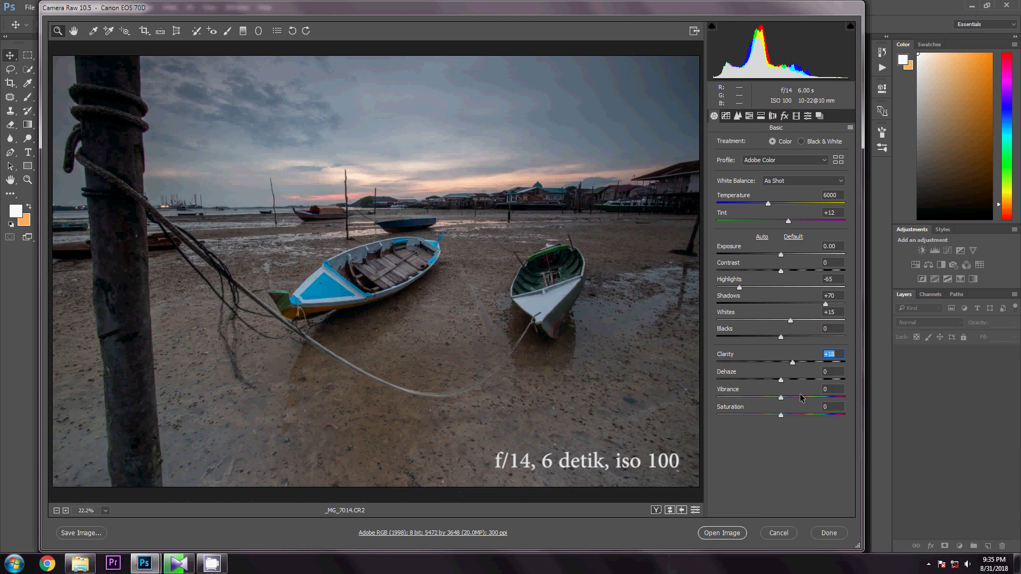
# Step: Set Vibrance to +43, Saturation to +61 and Contrast to -8, with white balance Temperature 5900 and Tint +15
pyautogui.moveTo(801, 398); pyautogui.dragTo(819, 417)
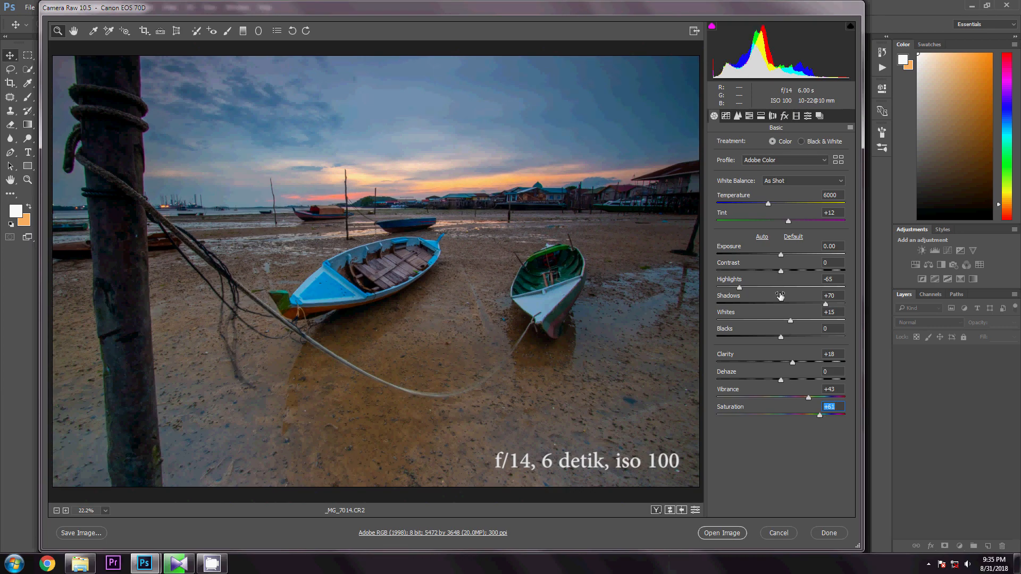
pyautogui.moveTo(782, 271); pyautogui.dragTo(778, 274)
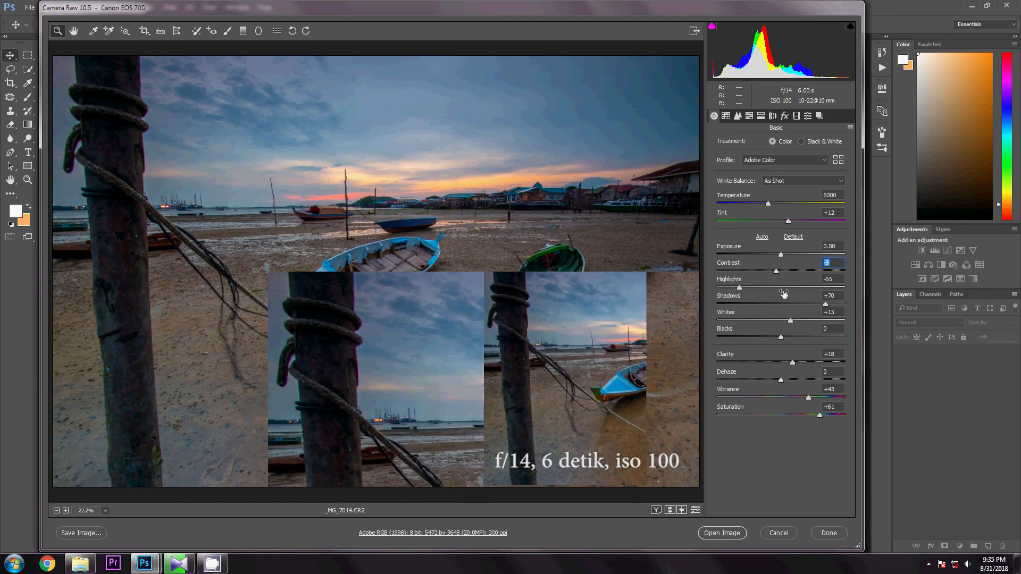
pyautogui.click(770, 203)
pyautogui.moveTo(771, 203)
pyautogui.mouseDown()
pyautogui.moveTo(793, 223)
pyautogui.moveTo(767, 207)
pyautogui.mouseUp()
pyautogui.click(764, 204)
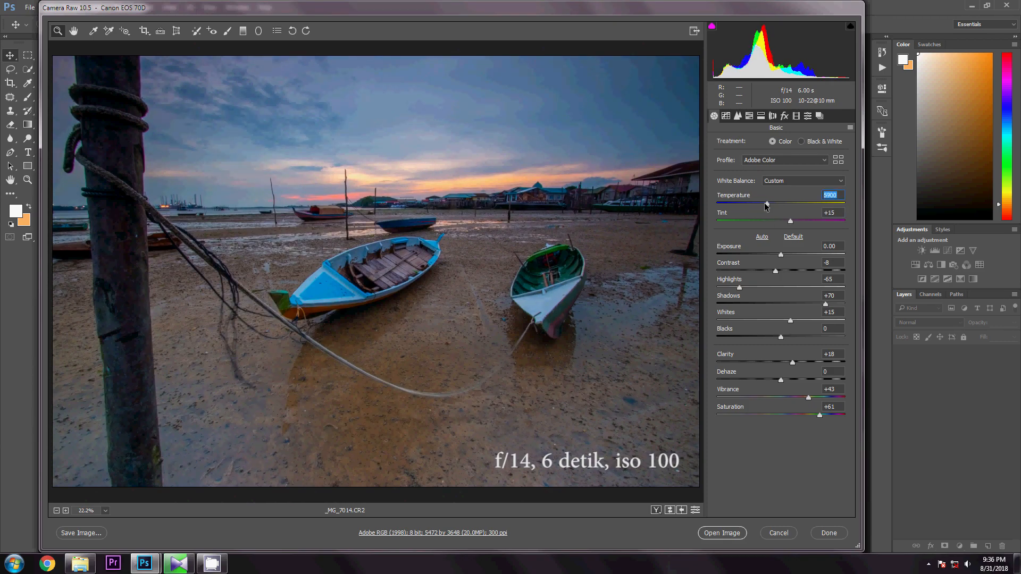
# Step: Set Blacks to +43 and Dehaze to +9 for the photo
pyautogui.click(799, 337)
pyautogui.moveTo(798, 337)
pyautogui.mouseDown()
pyautogui.moveTo(819, 338)
pyautogui.moveTo(808, 337)
pyautogui.mouseUp()
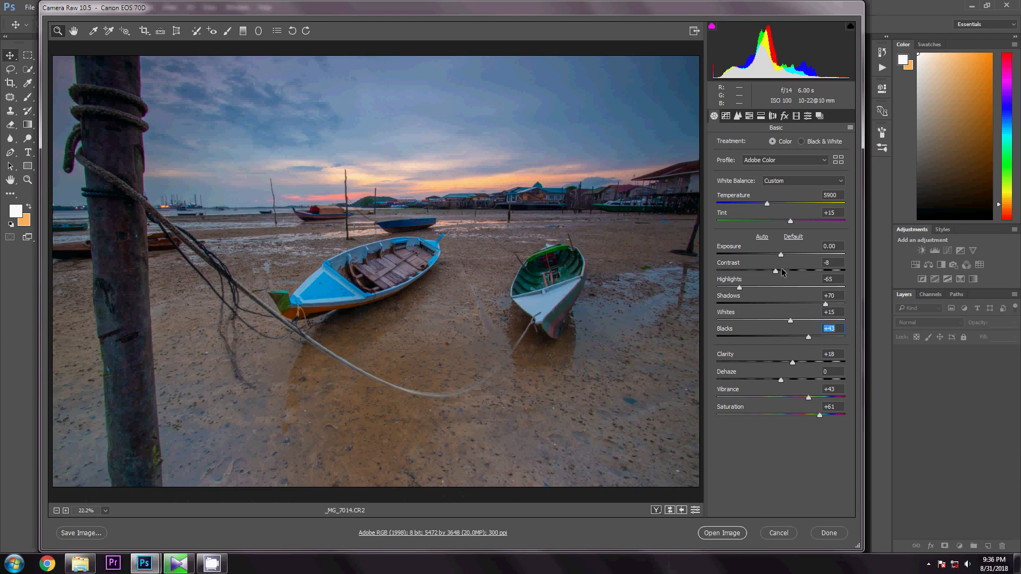
pyautogui.click(788, 379)
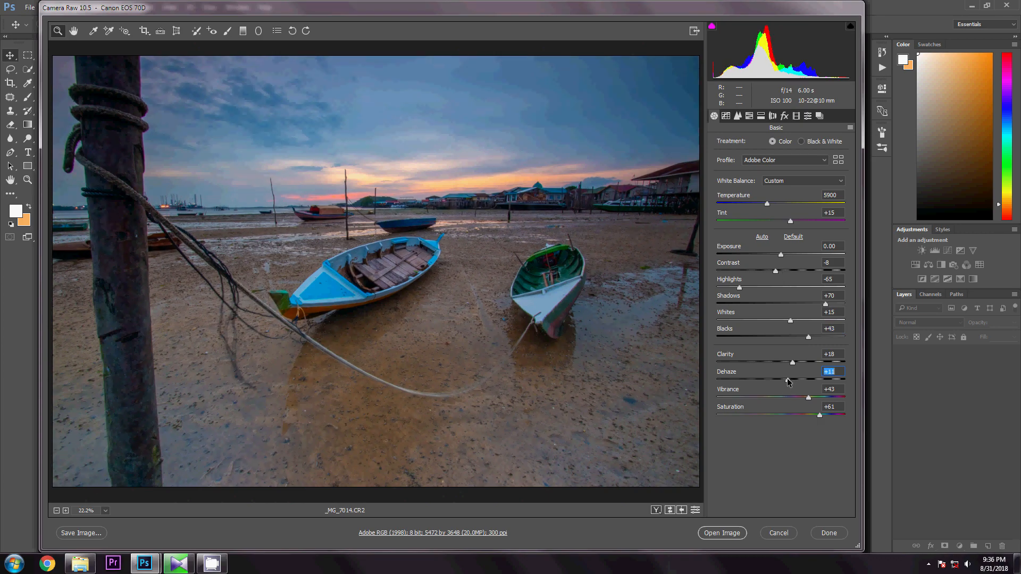
pyautogui.moveTo(789, 381); pyautogui.dragTo(786, 381)
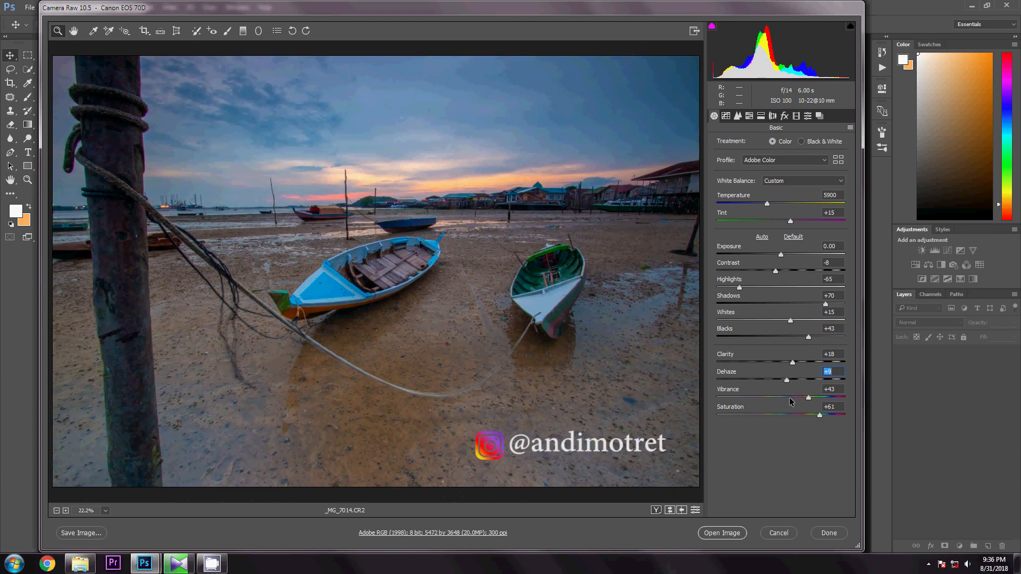
# Step: Compare the original and edited photo in the before/after views, and return to the single edited view
pyautogui.click(656, 510)
pyautogui.click(657, 511)
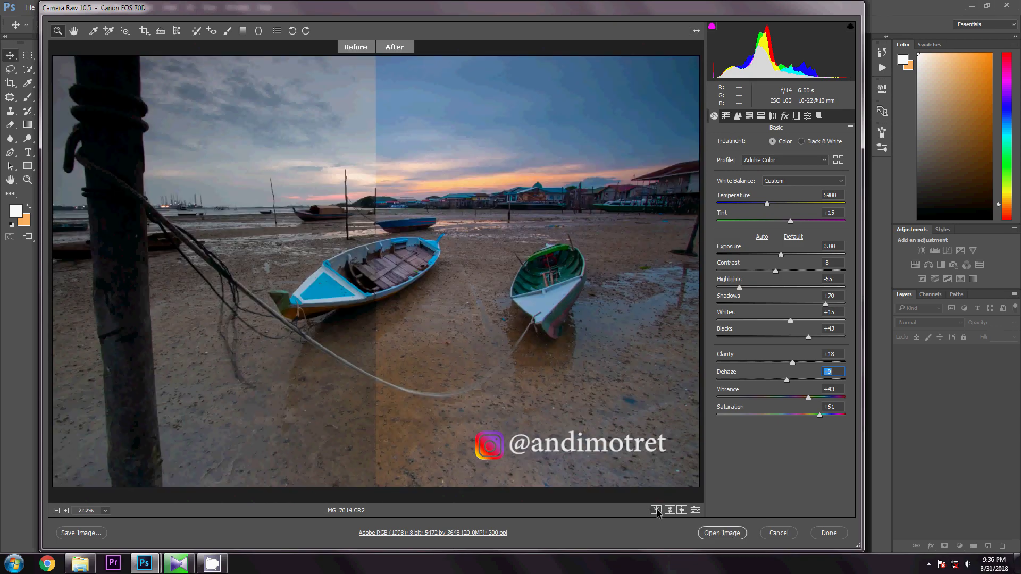
pyautogui.click(657, 511)
pyautogui.click(657, 511)
pyautogui.click(656, 510)
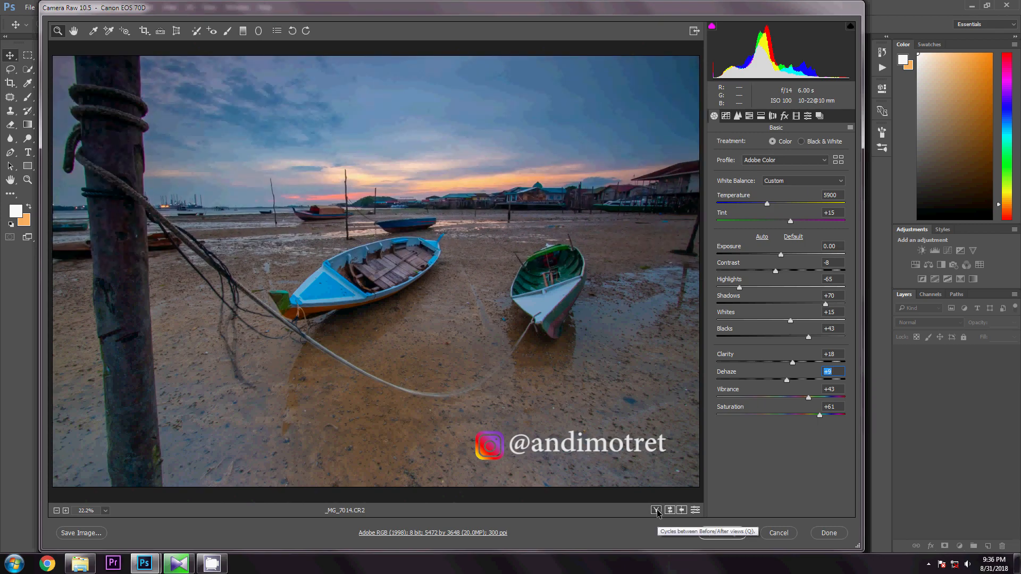
# Step: Apply a graduated filter from the photo's top edge to just below the horizon, tinted blue with hue 224 and saturation 85
pyautogui.click(244, 30)
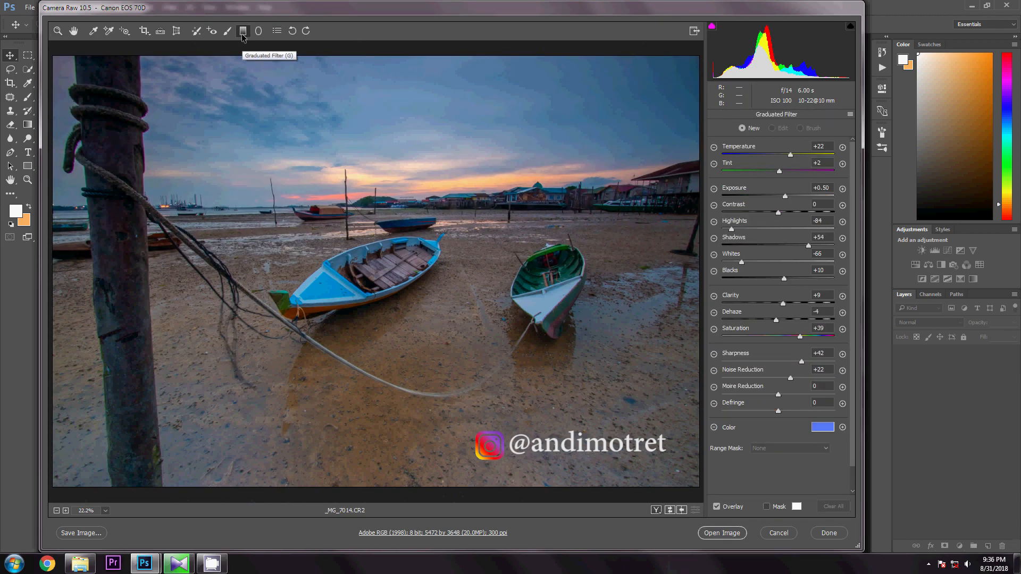
pyautogui.moveTo(371, 53); pyautogui.dragTo(376, 249)
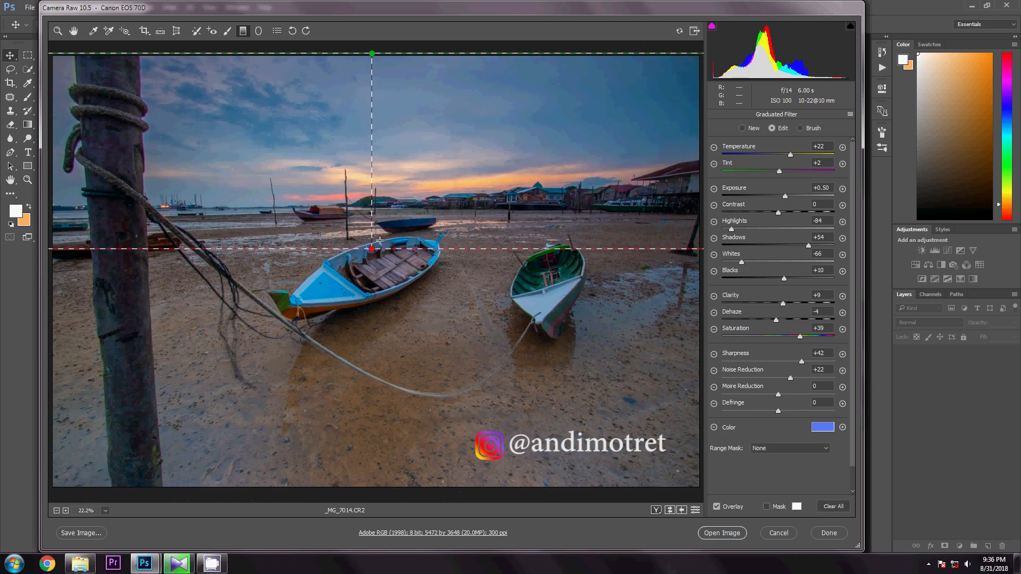
pyautogui.click(818, 428)
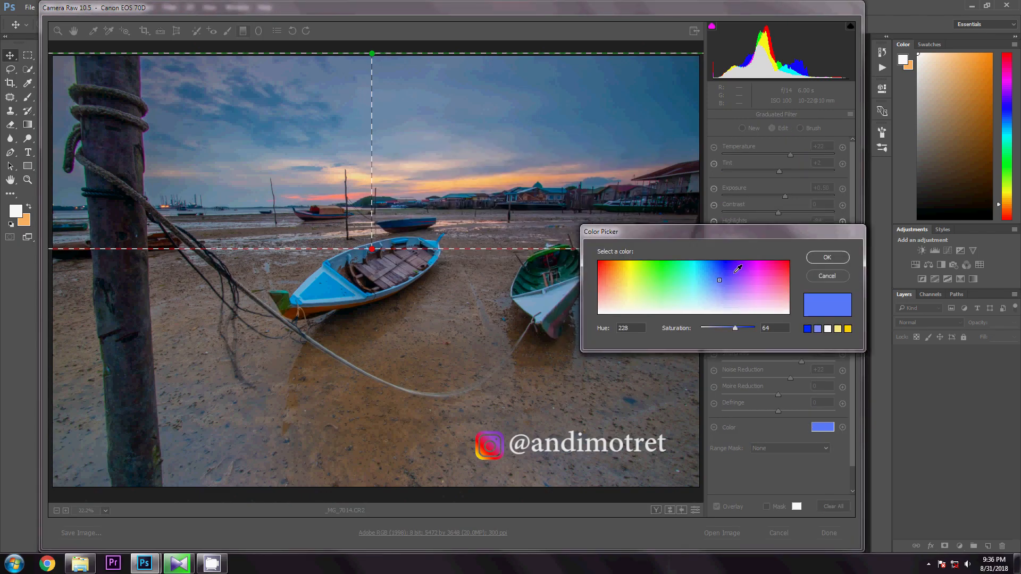
pyautogui.click(728, 264)
pyautogui.moveTo(728, 264)
pyautogui.mouseDown()
pyautogui.moveTo(600, 264)
pyautogui.moveTo(607, 277)
pyautogui.moveTo(672, 287)
pyautogui.moveTo(713, 284)
pyautogui.moveTo(727, 277)
pyautogui.moveTo(708, 279)
pyautogui.moveTo(719, 267)
pyautogui.mouseUp()
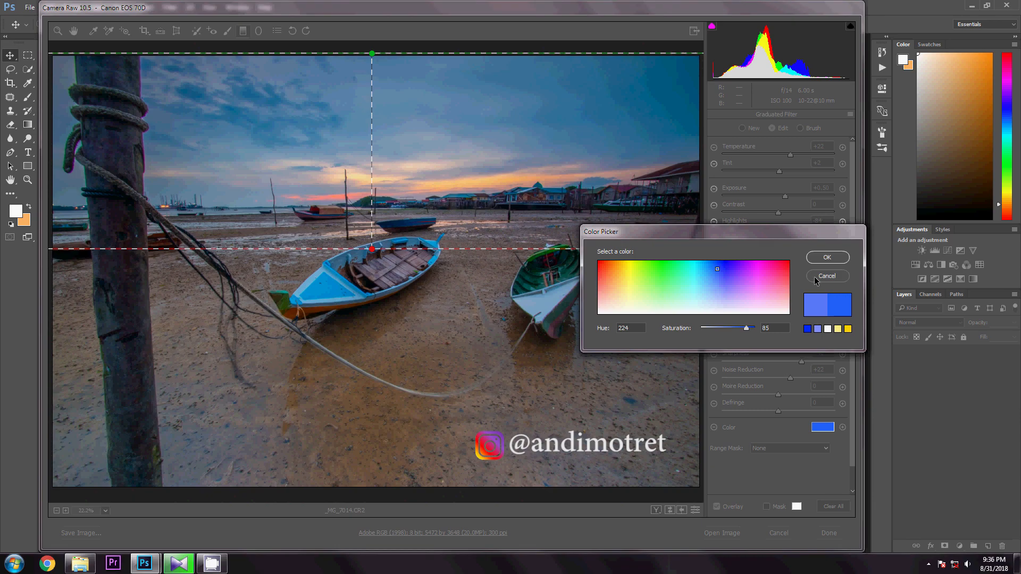
pyautogui.click(819, 259)
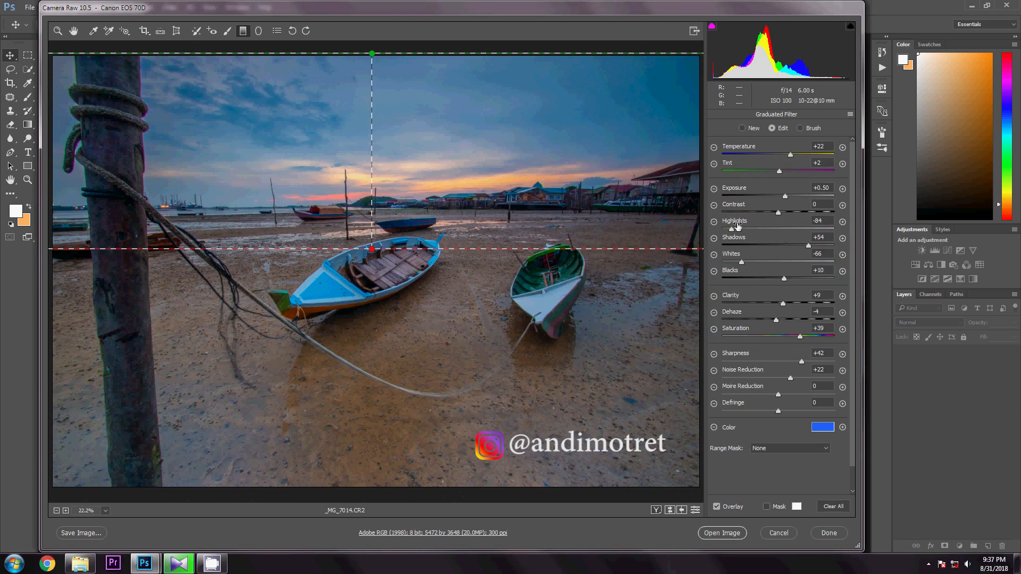
# Step: Set the sky graduated filter's Shadows to +65, Dehaze to +2 and Clarity to +34, and exit the filter
pyautogui.moveTo(808, 245); pyautogui.dragTo(815, 245)
pyautogui.moveTo(790, 319)
pyautogui.mouseDown()
pyautogui.moveTo(779, 320)
pyautogui.moveTo(797, 304)
pyautogui.mouseUp()
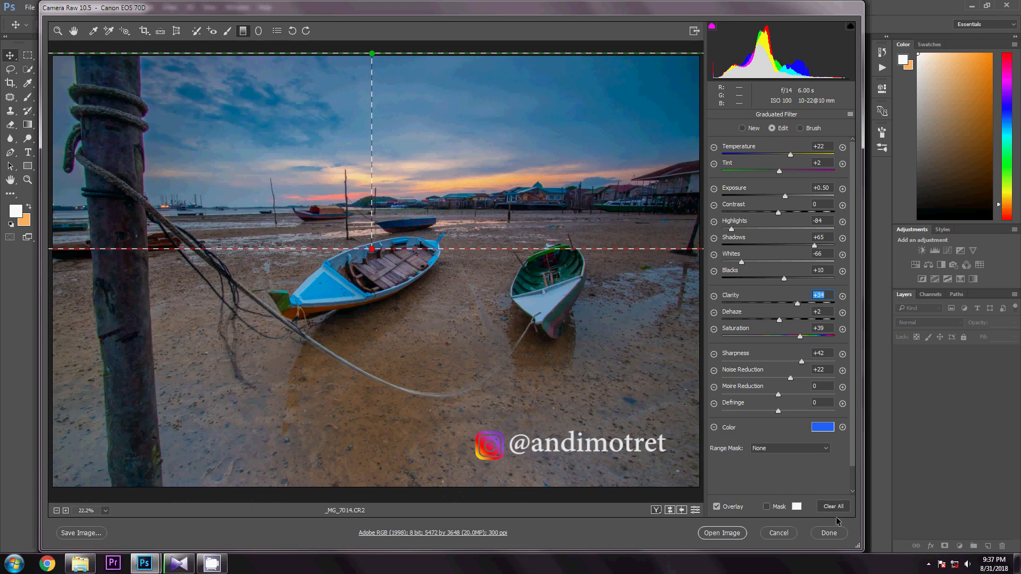
pyautogui.click(75, 32)
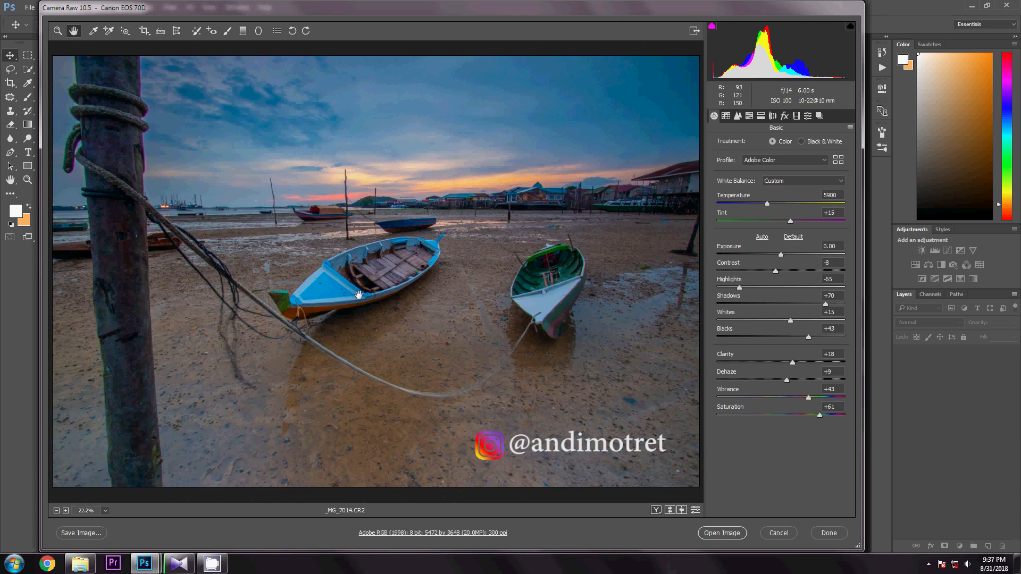
# Step: Set the overall Vibrance to +52 and open the developed raw photo as an editable image
pyautogui.moveTo(798, 400); pyautogui.dragTo(814, 405)
pyautogui.click(656, 510)
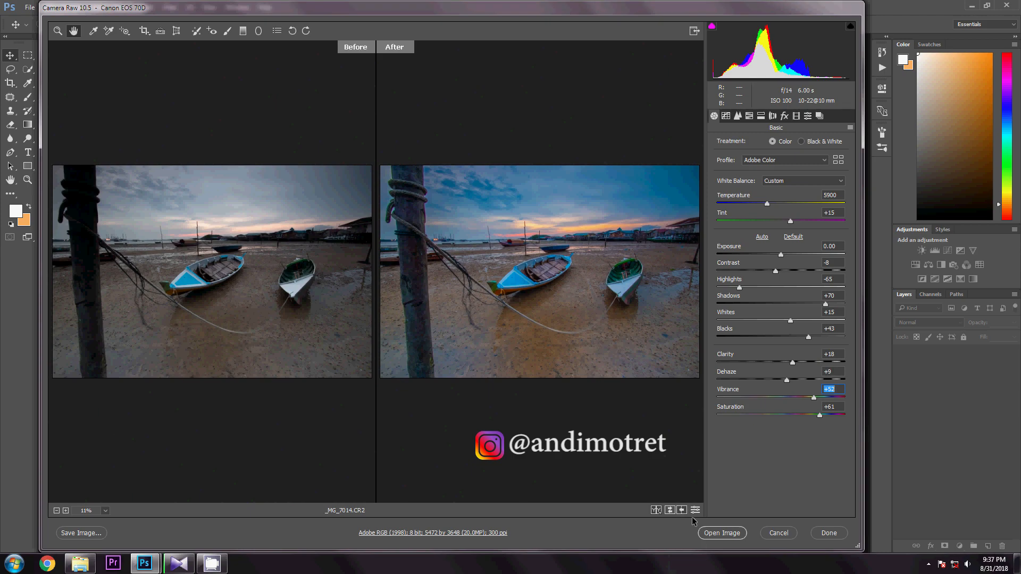
pyautogui.click(716, 533)
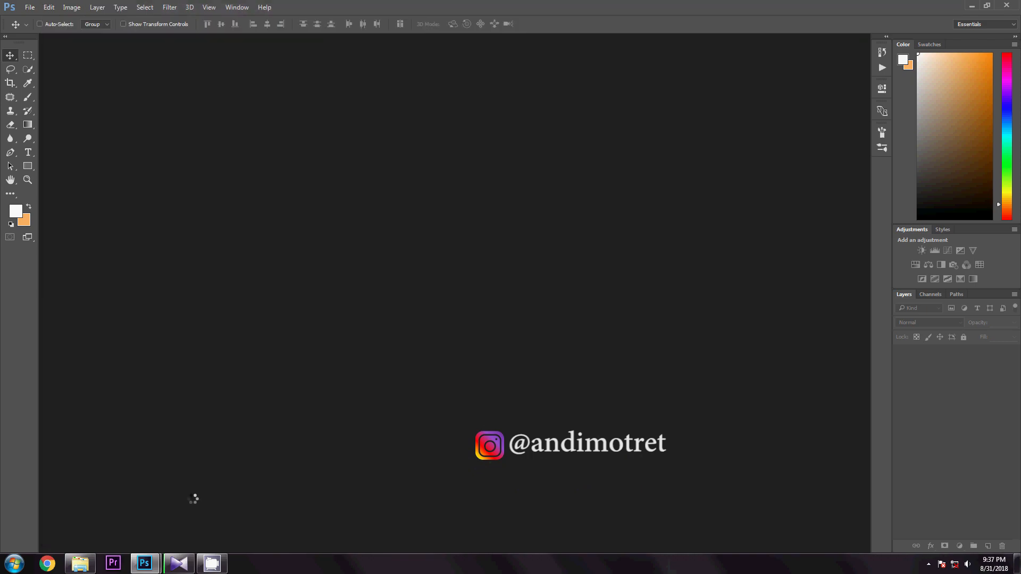
pyautogui.click(206, 564)
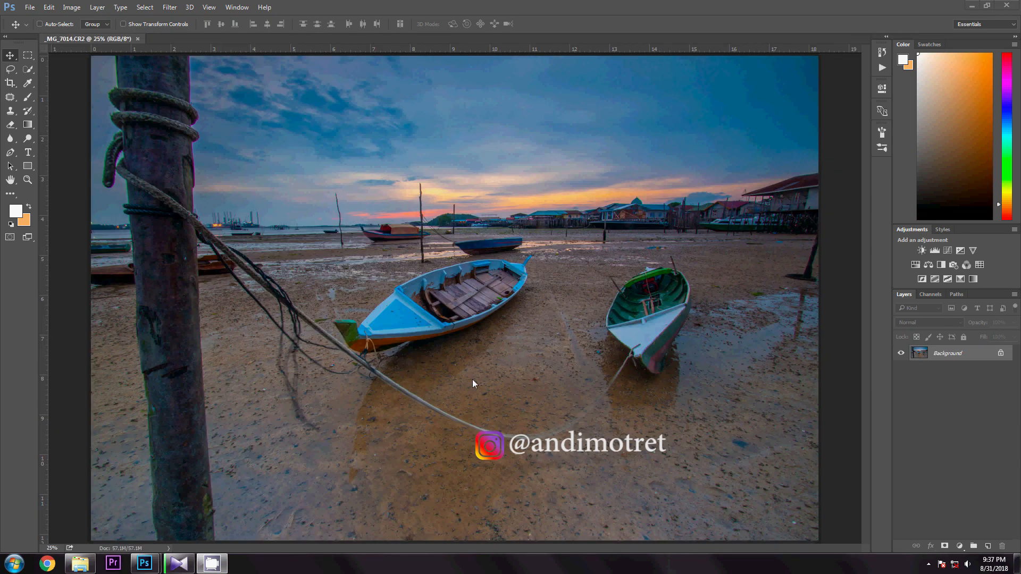
# Step: Crop the photo to a landscape 6 x 4 in format at 300 px/in, trimming its outer edges slightly
pyautogui.hotkey('ctrl', '-')
pyautogui.click(10, 82)
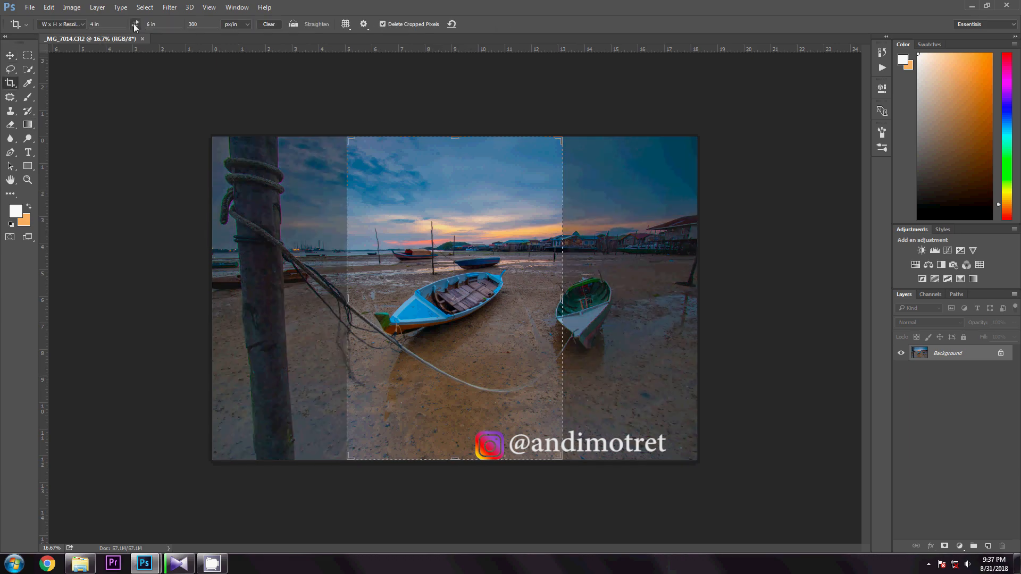
pyautogui.click(134, 25)
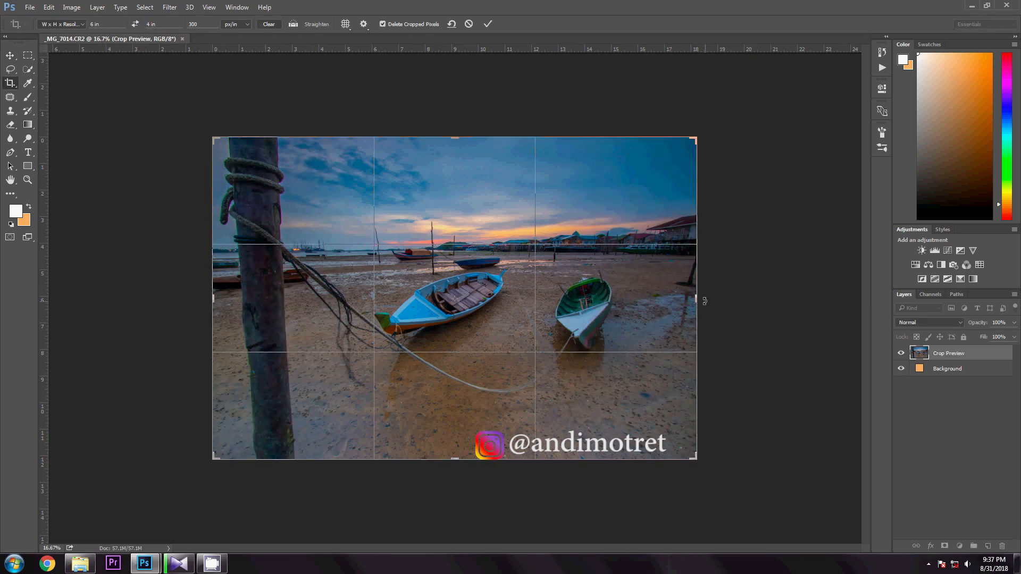
pyautogui.moveTo(697, 298); pyautogui.dragTo(689, 299)
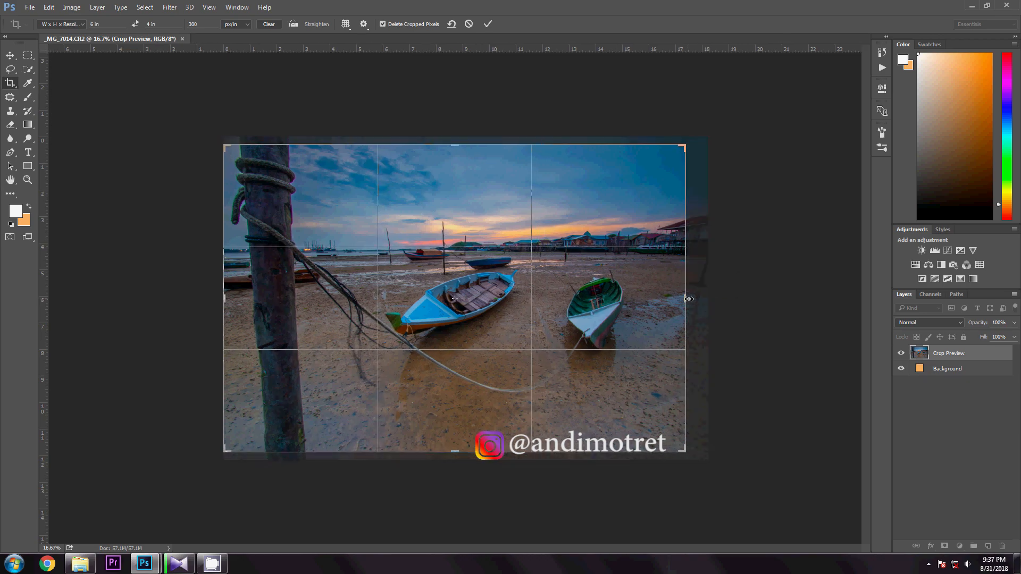
pyautogui.moveTo(218, 304); pyautogui.dragTo(225, 301)
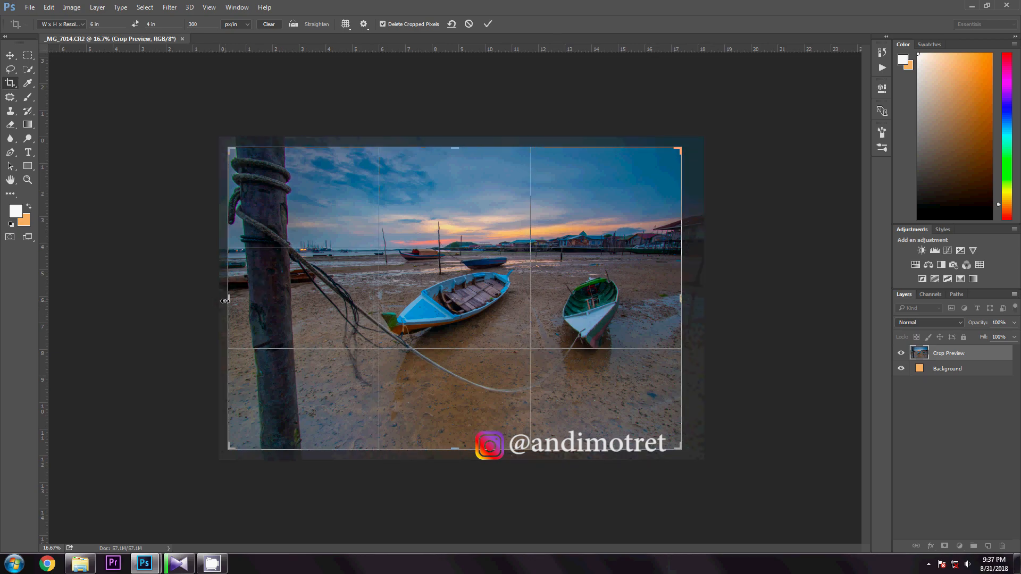
pyautogui.press('Return')
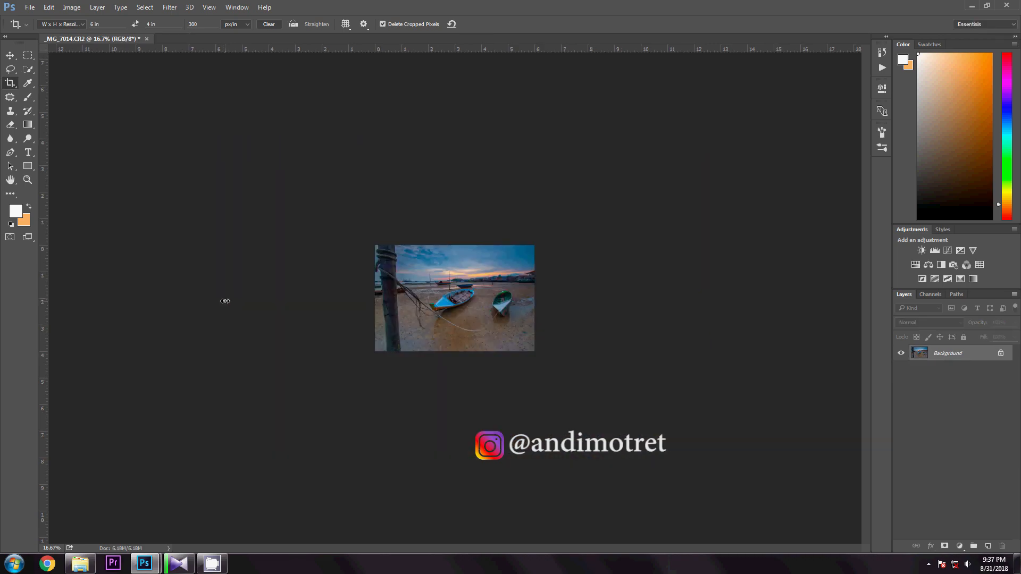
pyautogui.hotkey('ctrl', '0')
pyautogui.hotkey('ctrl', '-')
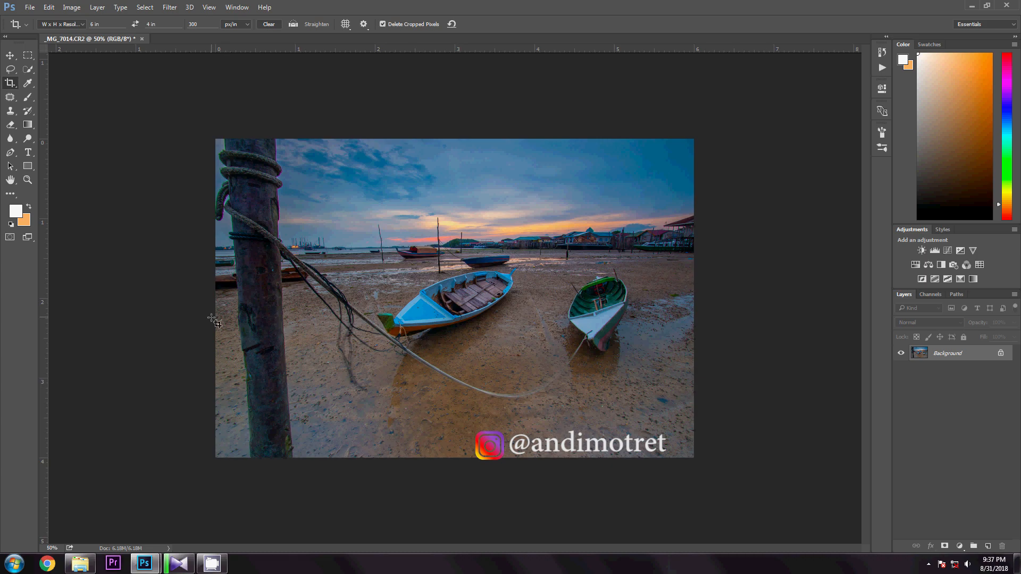
# Step: Save the cropped photo to the Desktop as the JPEG _MG_7014 with Maximum quality and Progressive format
pyautogui.click(28, 156)
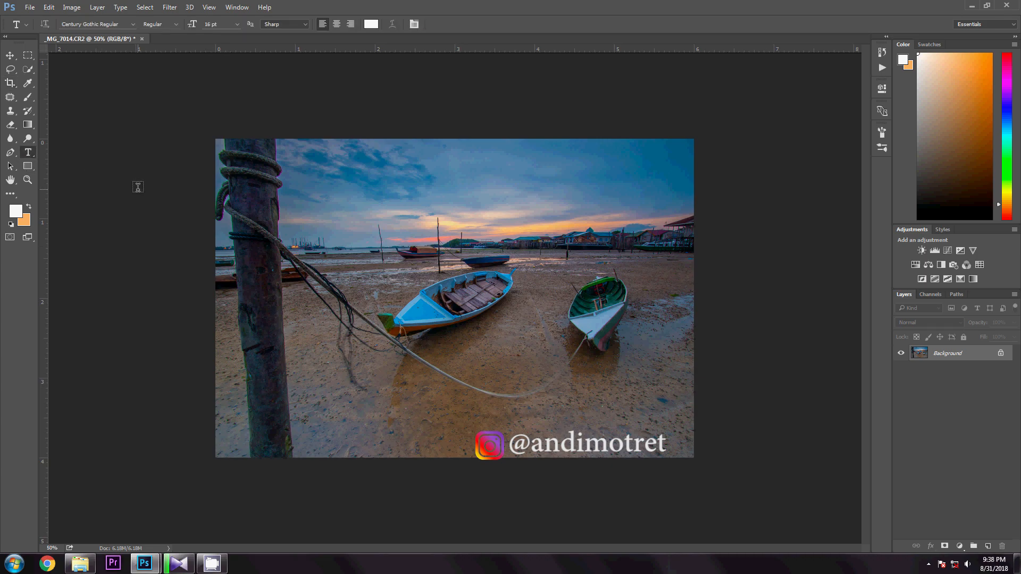
pyautogui.click(30, 8)
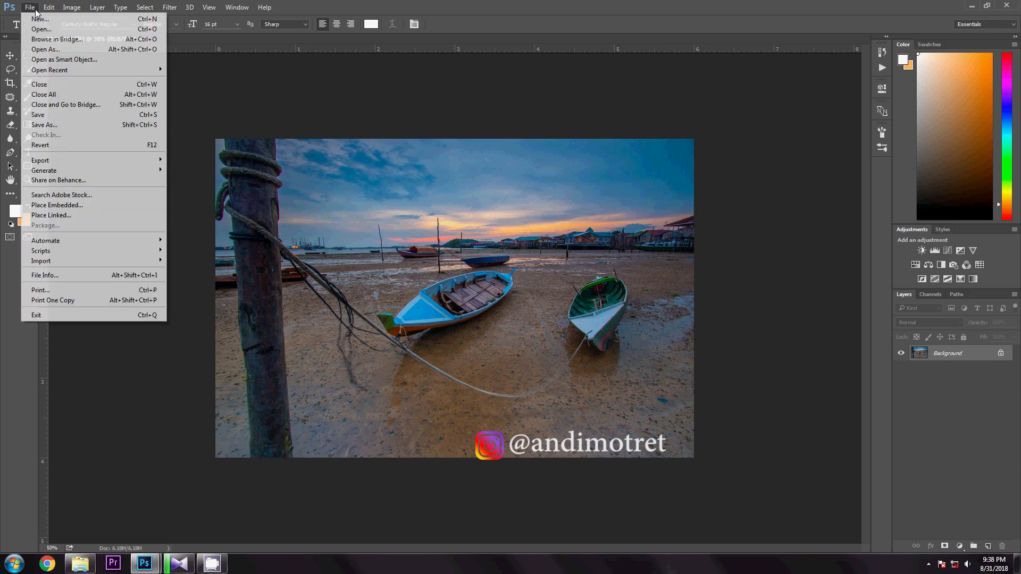
pyautogui.click(56, 124)
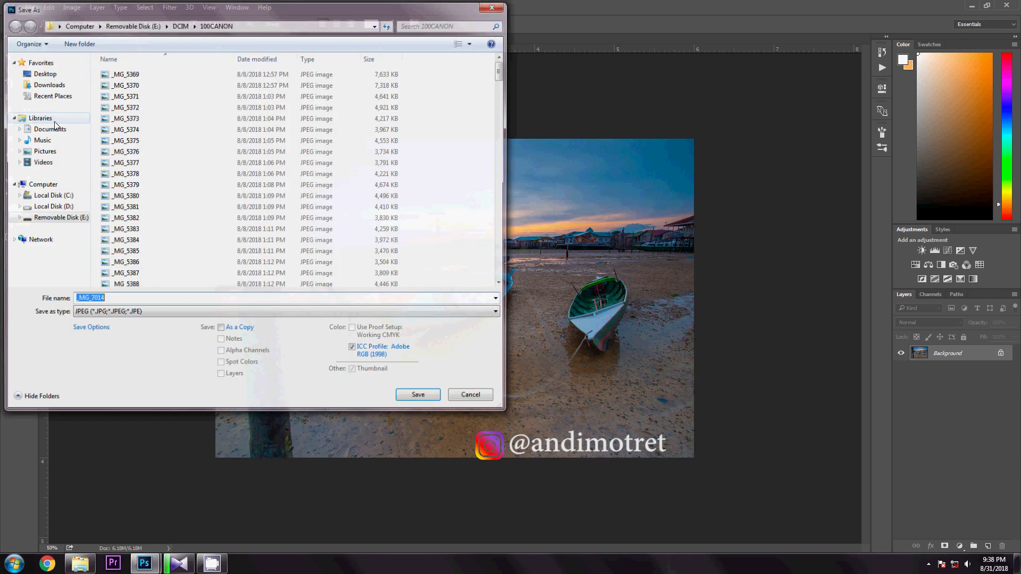
pyautogui.click(60, 73)
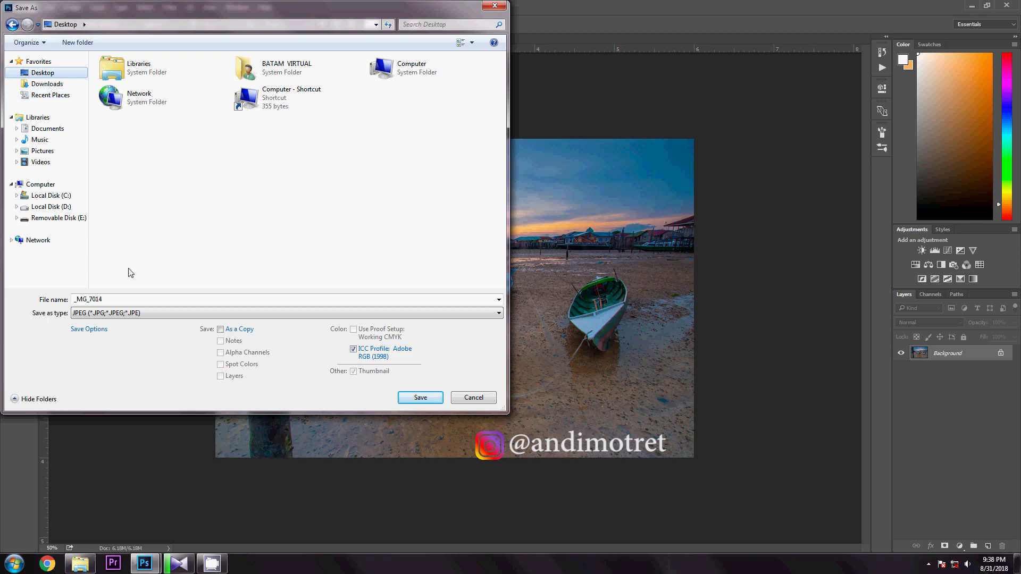
pyautogui.click(131, 318)
pyautogui.click(125, 389)
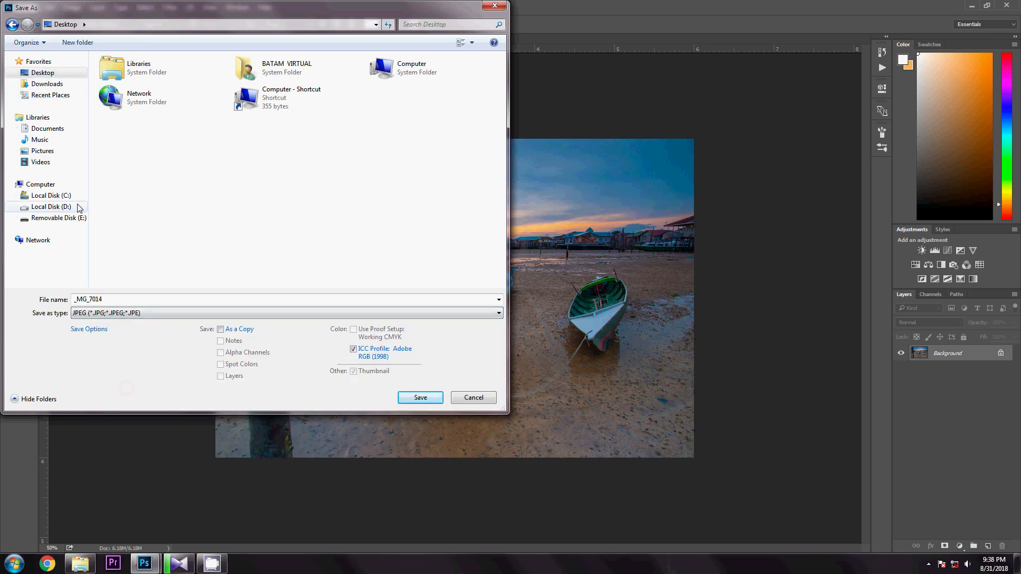
pyautogui.click(420, 404)
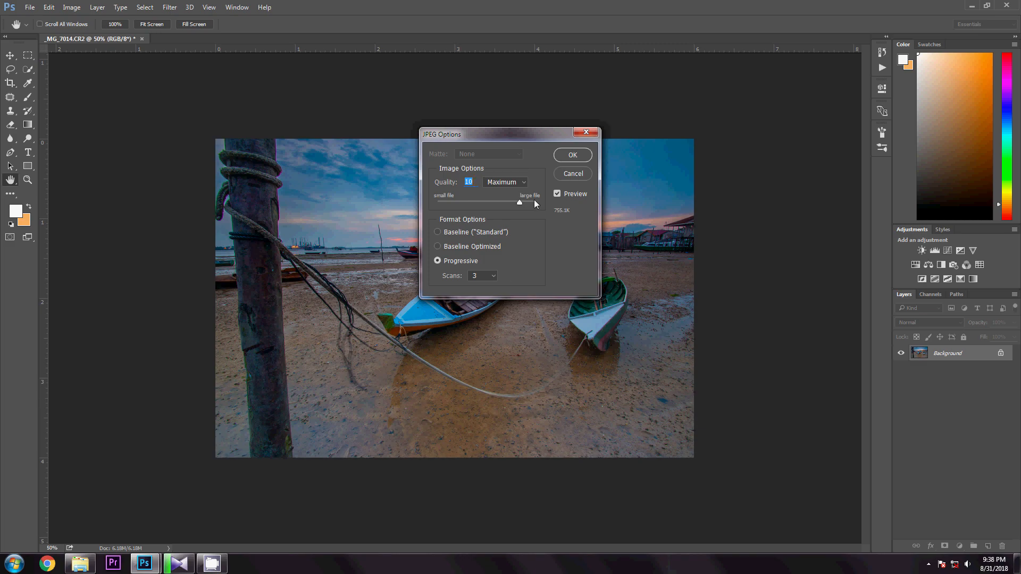
pyautogui.click(579, 155)
pyautogui.press('t')
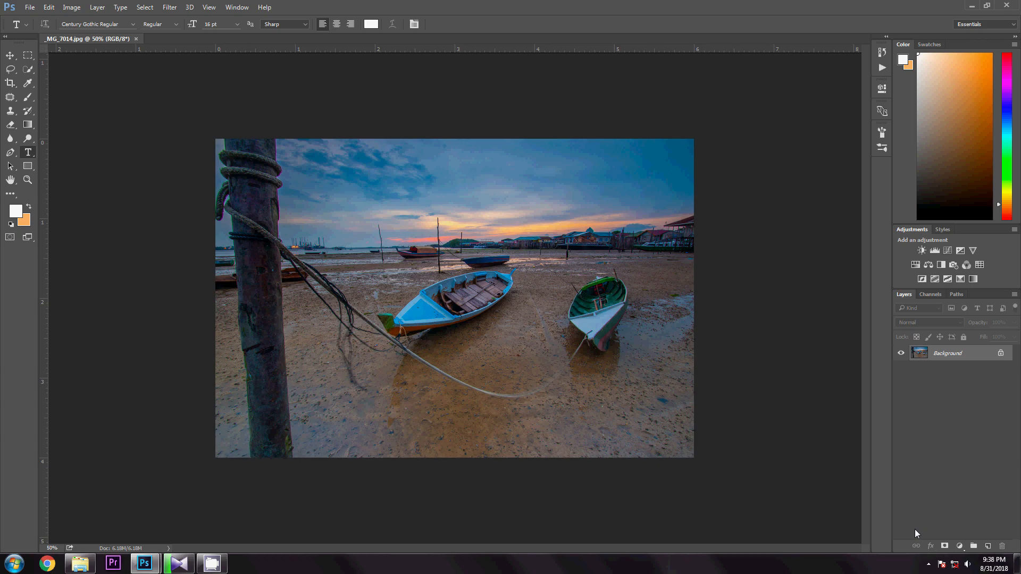
pyautogui.click(931, 563)
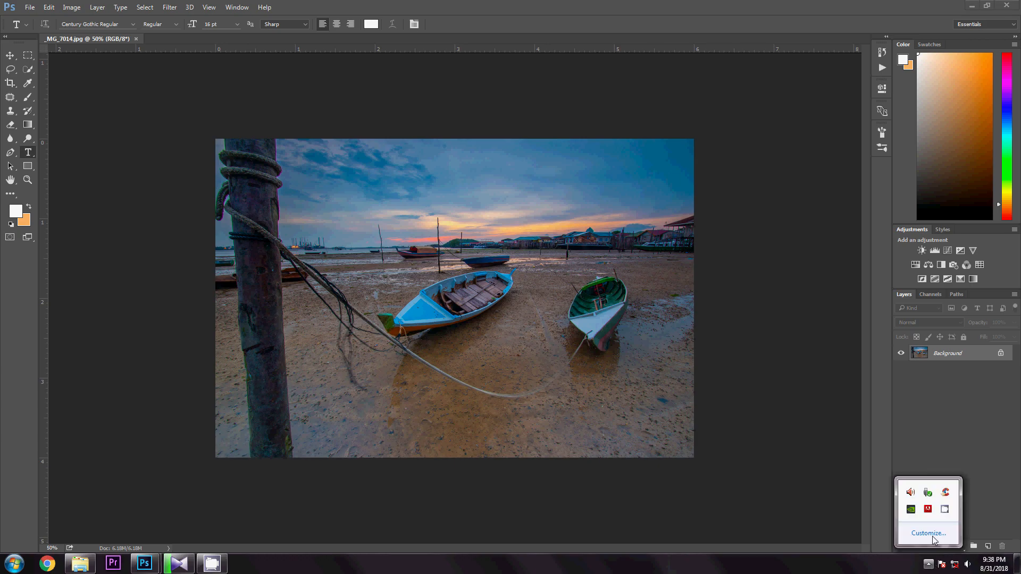
pyautogui.click(943, 510)
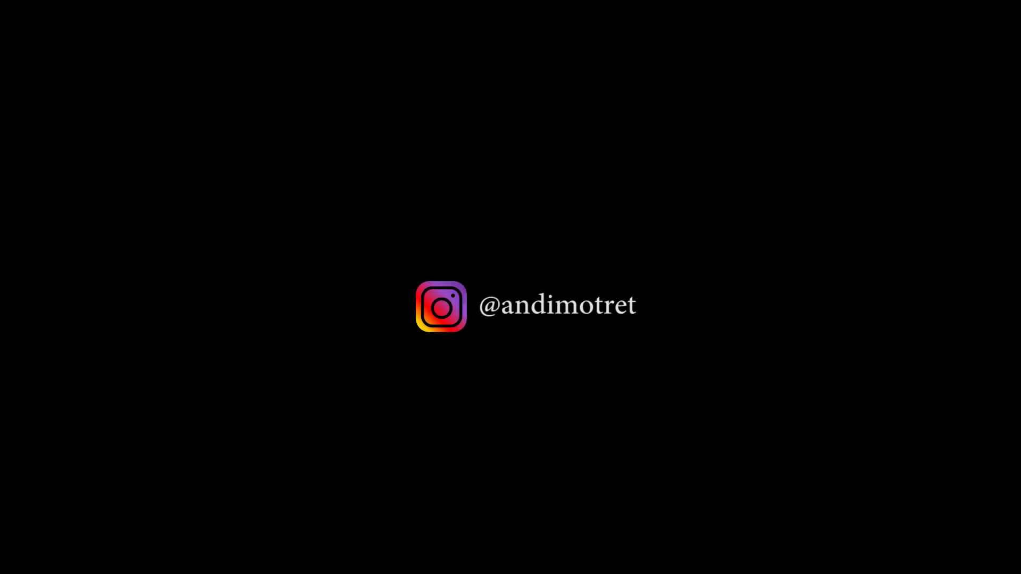